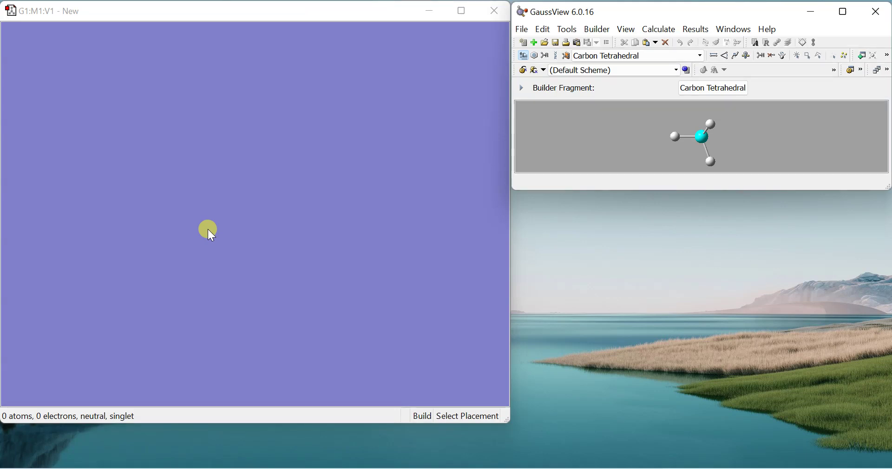
Step: Place a tetrahedral carbon (methane) fragment in the empty window and rotate it
{"action": "left_click", "coordinate": [207, 230]}
{"action": "left_click_drag", "start_coordinate": [225, 208], "coordinate": [317, 230]}
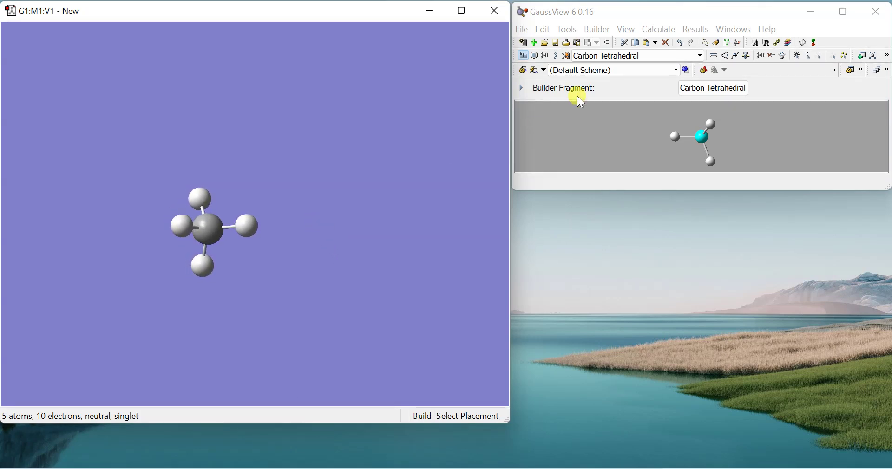
{"action": "left_click", "coordinate": [525, 59]}
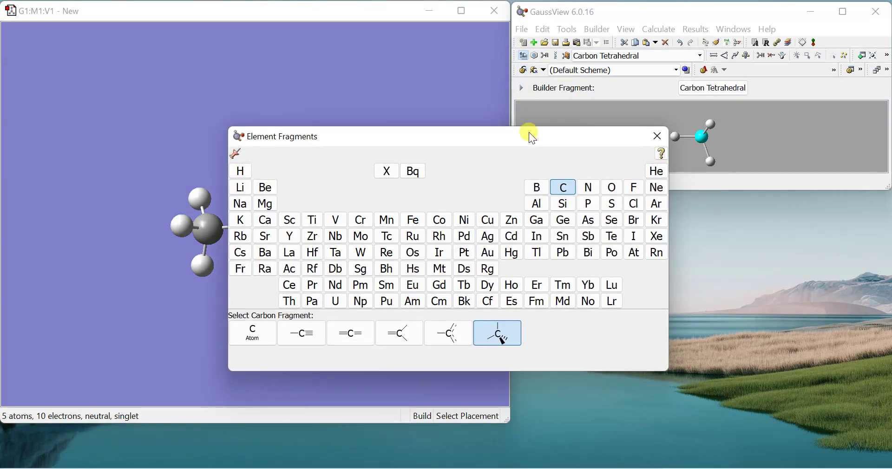
Step: Replace one hydrogen of methane with a terminal iodine fragment to form iodomethane
{"action": "left_click", "coordinate": [635, 242]}
{"action": "left_click", "coordinate": [293, 336]}
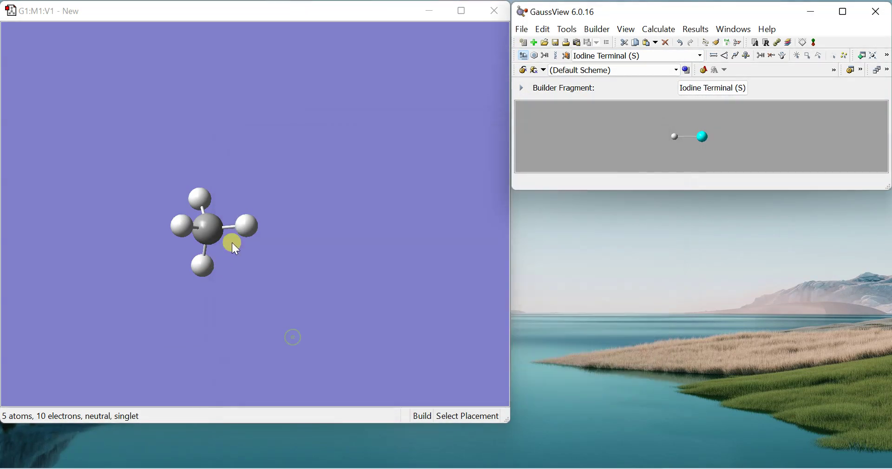
{"action": "left_click", "coordinate": [246, 226]}
{"action": "mouse_move", "coordinate": [286, 227]}
{"action": "left_mouse_down"}
{"action": "mouse_move", "coordinate": [288, 237]}
{"action": "mouse_move", "coordinate": [261, 216]}
{"action": "mouse_move", "coordinate": [310, 213]}
{"action": "mouse_move", "coordinate": [275, 217]}
{"action": "mouse_move", "coordinate": [283, 199]}
{"action": "mouse_move", "coordinate": [265, 216]}
{"action": "mouse_move", "coordinate": [291, 216]}
{"action": "mouse_move", "coordinate": [281, 215]}
{"action": "left_mouse_up"}
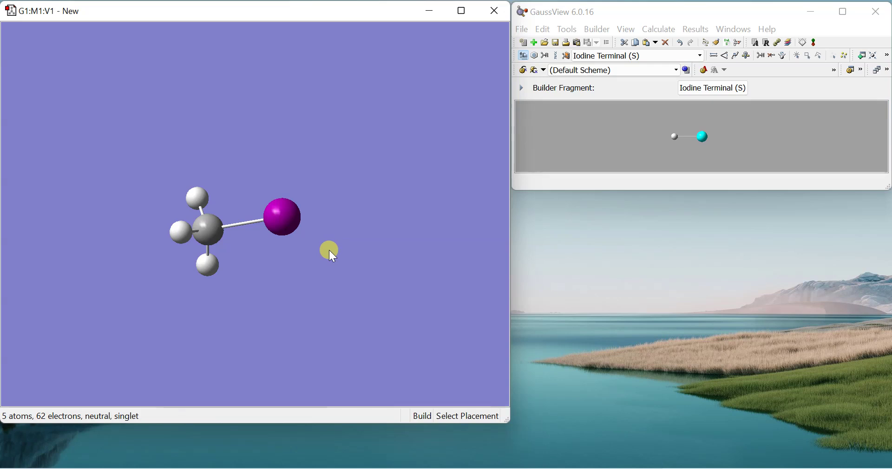
Step: Open the Gaussian Calculation Setup and set the job type to Optimization
{"action": "left_click", "coordinate": [660, 29]}
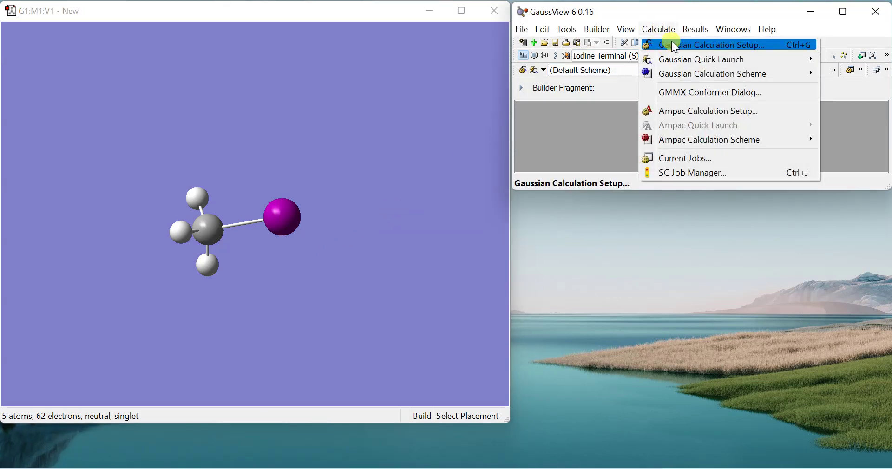
{"action": "left_click", "coordinate": [669, 45]}
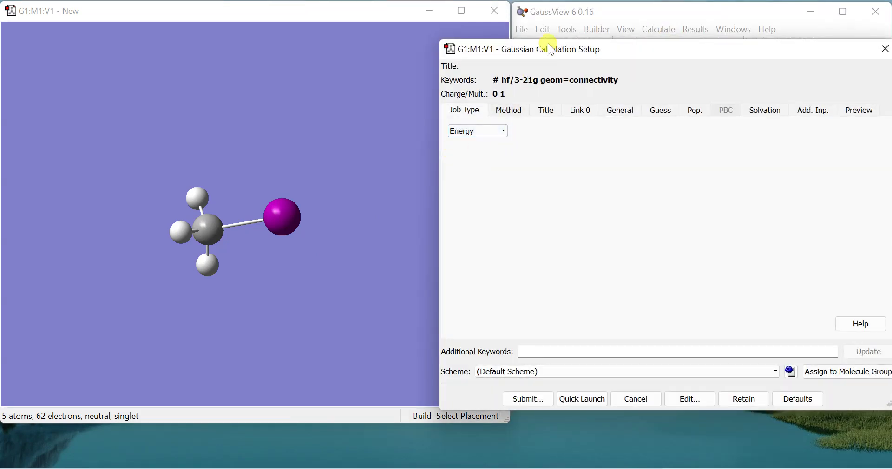
{"action": "left_click_drag", "start_coordinate": [548, 43], "coordinate": [534, 42]}
{"action": "left_click", "coordinate": [464, 129]}
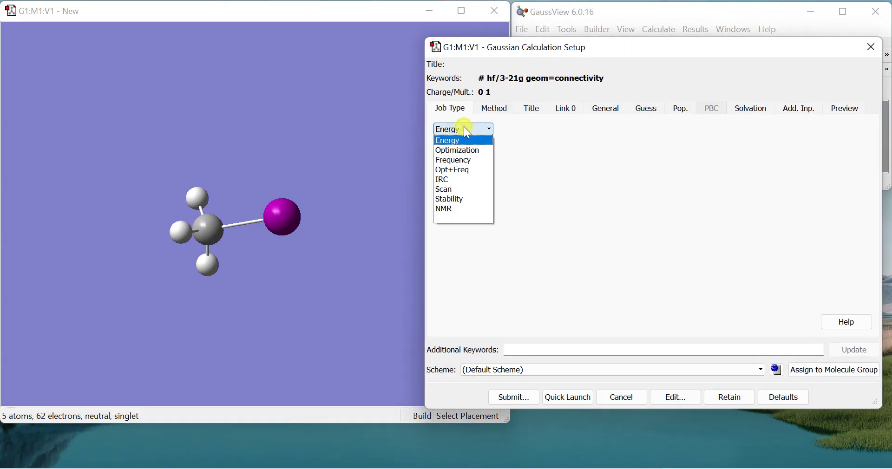
{"action": "left_click", "coordinate": [463, 150]}
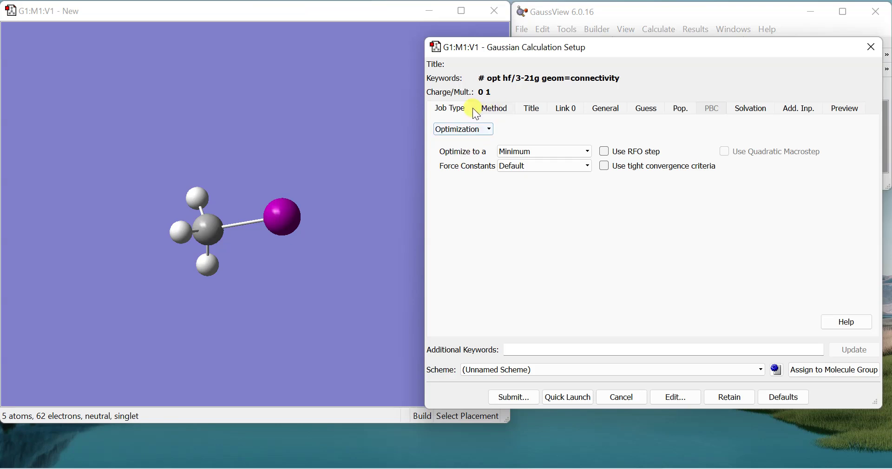
Step: Set the method to DFT B3LYP with the GEN custom basis set
{"action": "left_click", "coordinate": [502, 112]}
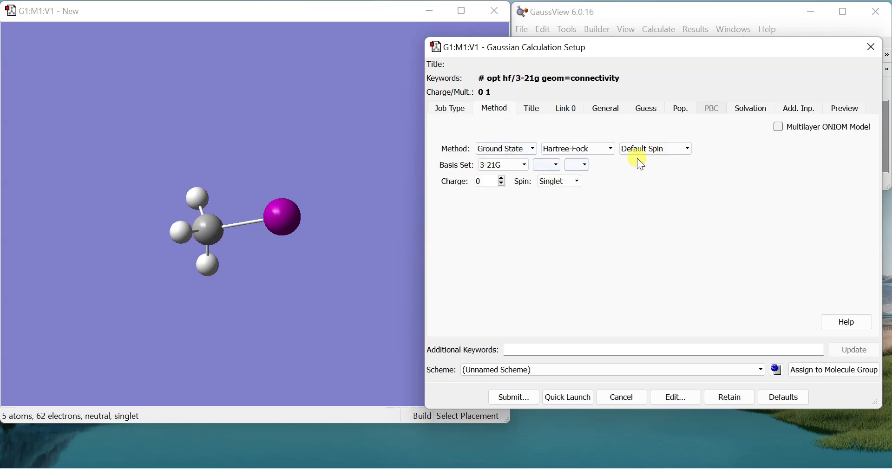
{"action": "left_click", "coordinate": [589, 149]}
{"action": "left_click", "coordinate": [585, 190]}
{"action": "left_click", "coordinate": [506, 165]}
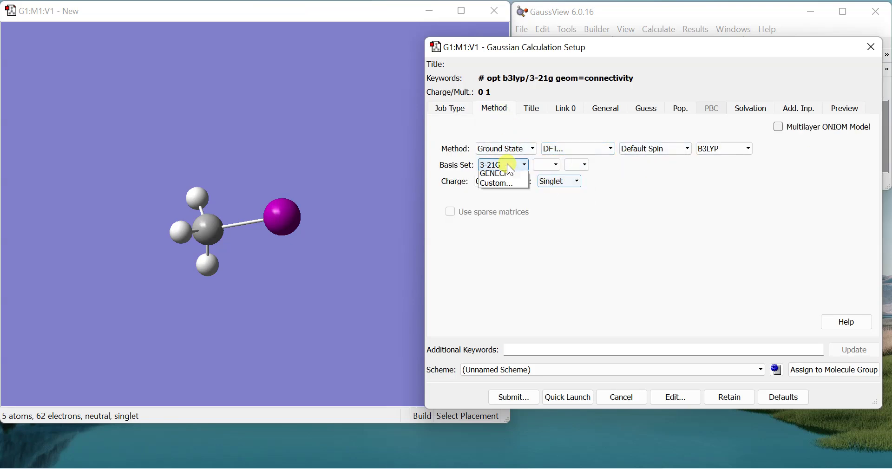
{"action": "left_click", "coordinate": [507, 196]}
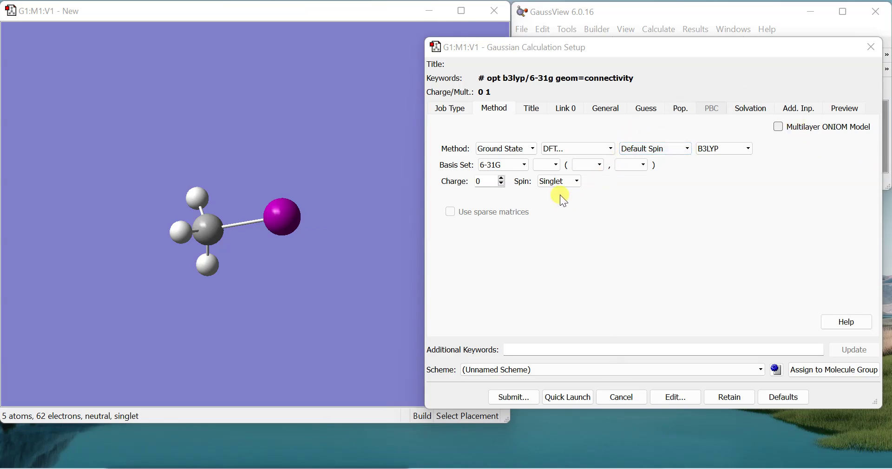
{"action": "left_click", "coordinate": [506, 167]}
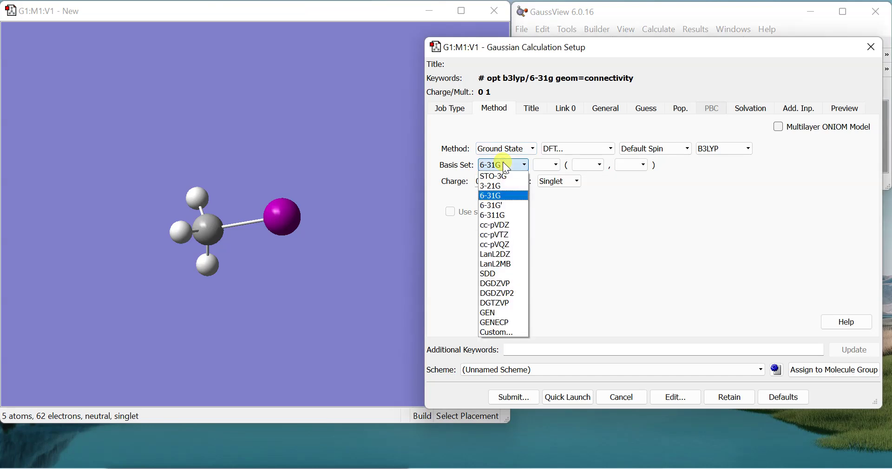
{"action": "left_click", "coordinate": [508, 313]}
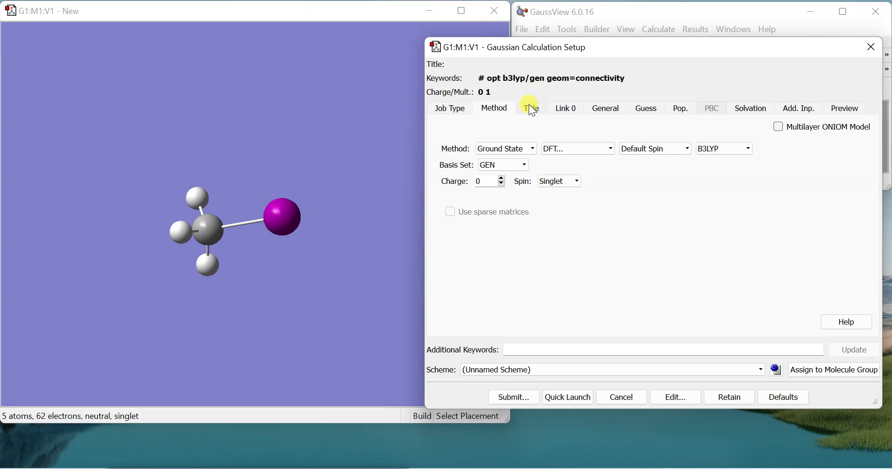
Step: Save the Gaussian input file as 123.gjf in D:\test before editing
{"action": "left_click", "coordinate": [676, 399]}
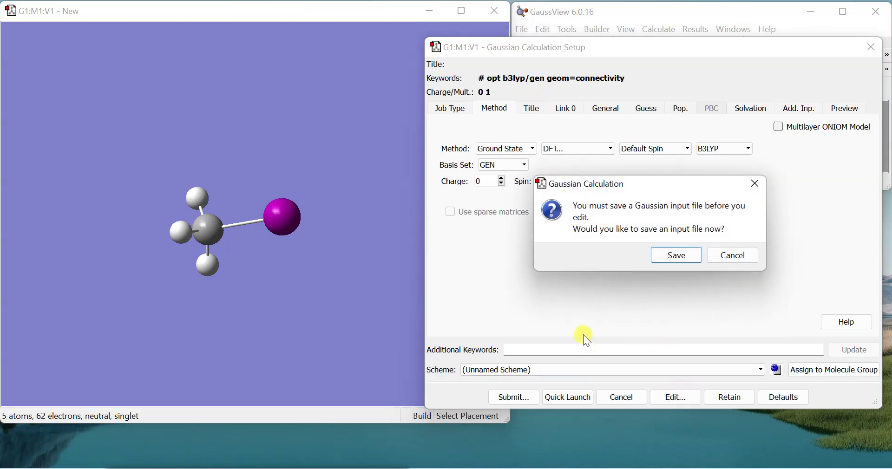
{"action": "left_click", "coordinate": [676, 254]}
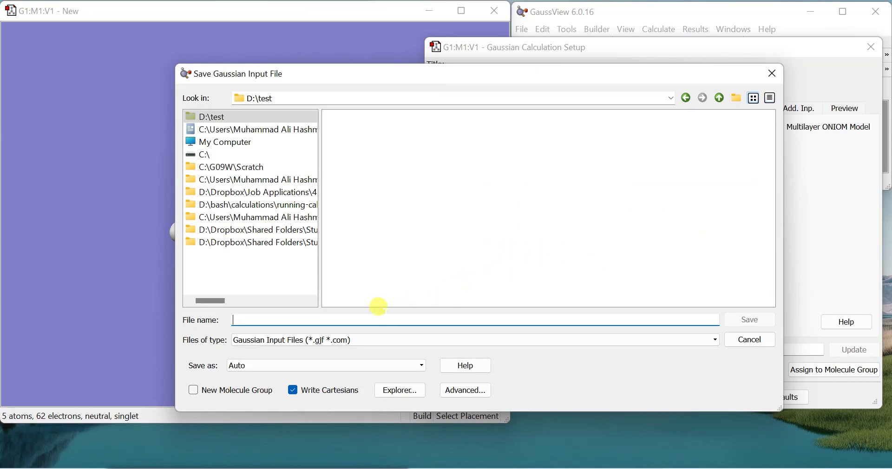
{"action": "left_click", "coordinate": [375, 320]}
{"action": "left_click_drag", "start_coordinate": [320, 269], "coordinate": [235, 249]}
{"action": "type", "text": "123"}
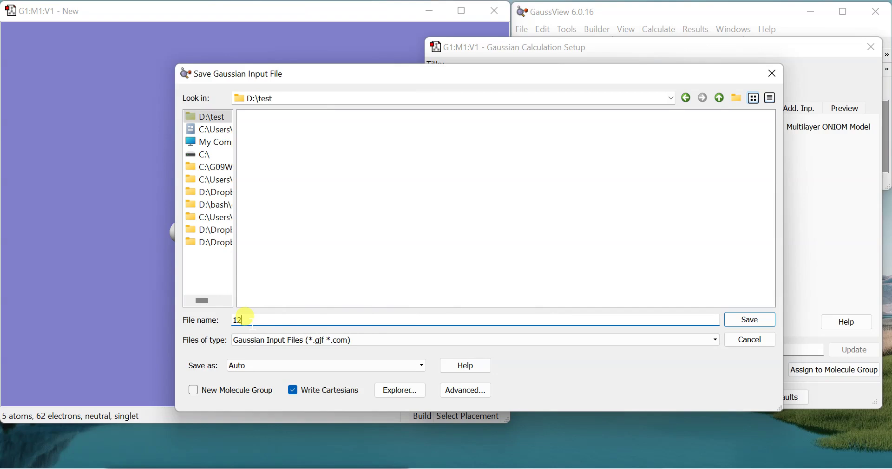
{"action": "left_click", "coordinate": [748, 320]}
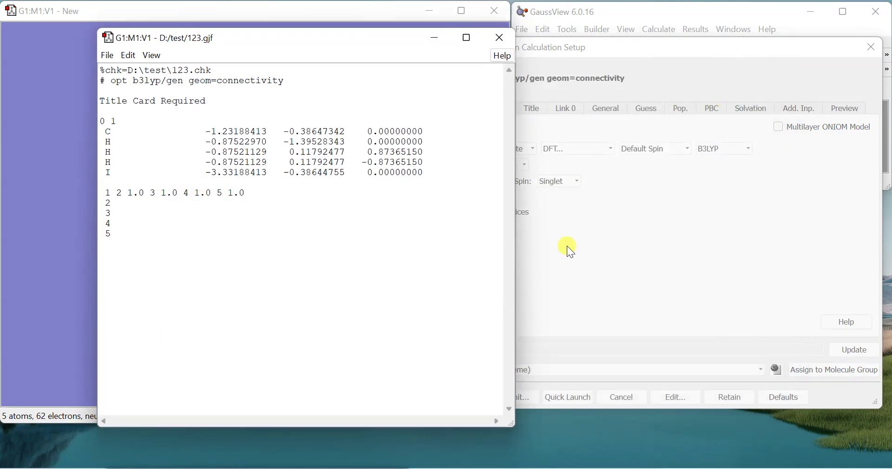
Step: Append pseudo=read to the route line after geom=connectivity
{"action": "mouse_move", "coordinate": [288, 40]}
{"action": "left_mouse_down"}
{"action": "mouse_move", "coordinate": [257, 35]}
{"action": "mouse_move", "coordinate": [274, 33]}
{"action": "left_mouse_up"}
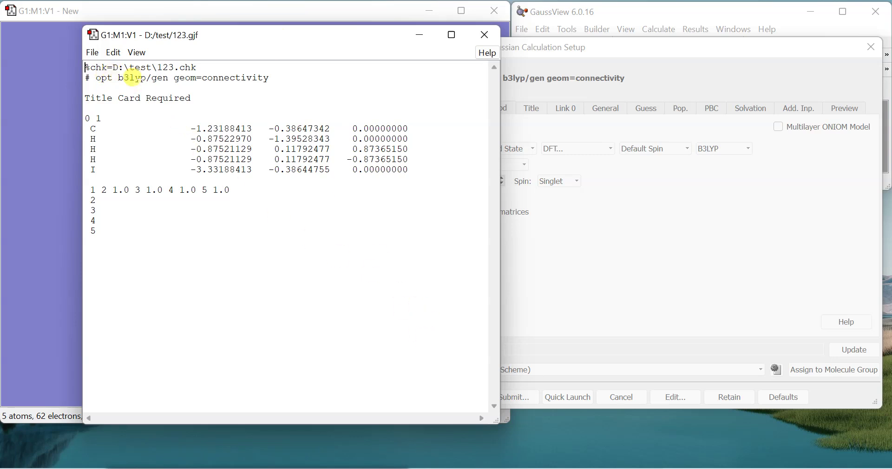
{"action": "double_click", "coordinate": [157, 77]}
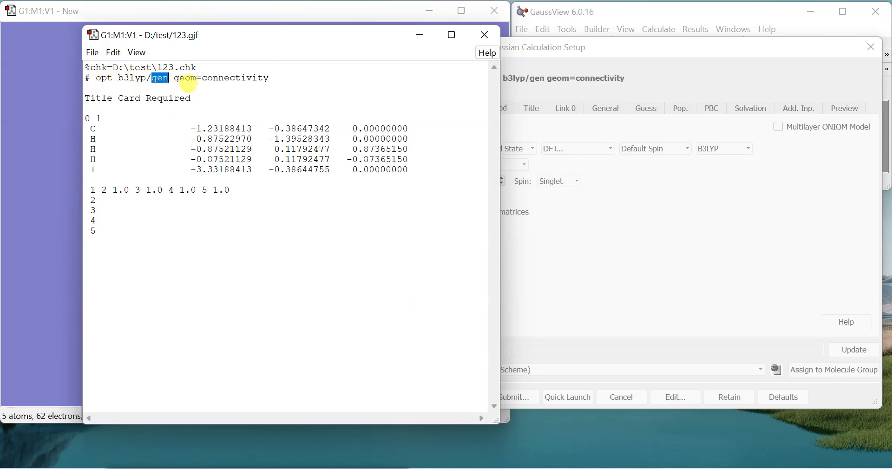
{"action": "left_click", "coordinate": [278, 77]}
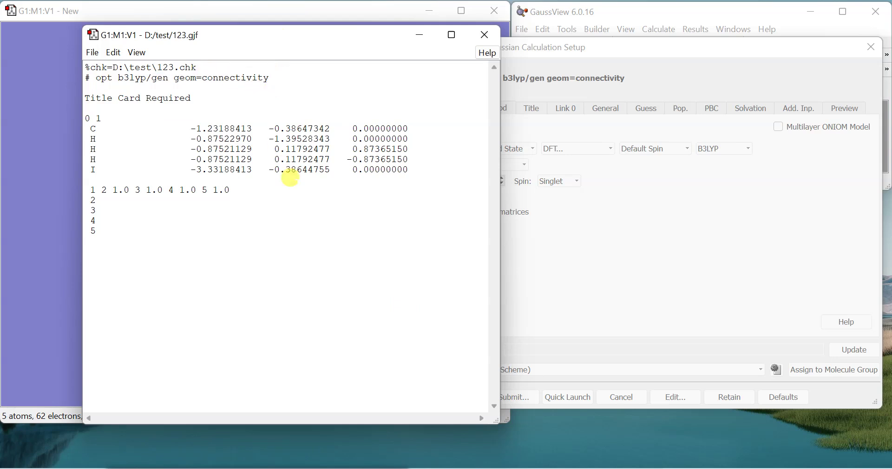
{"action": "type", "text": "pseudo=read"}
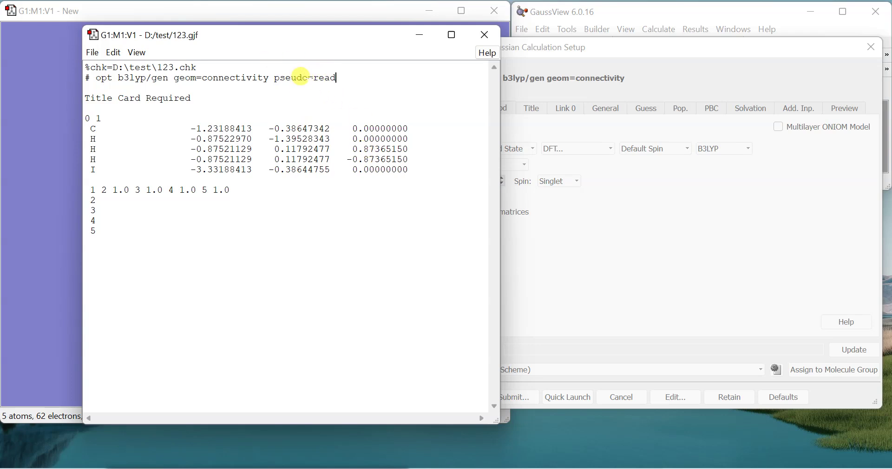
{"action": "left_click_drag", "start_coordinate": [336, 71], "coordinate": [273, 77]}
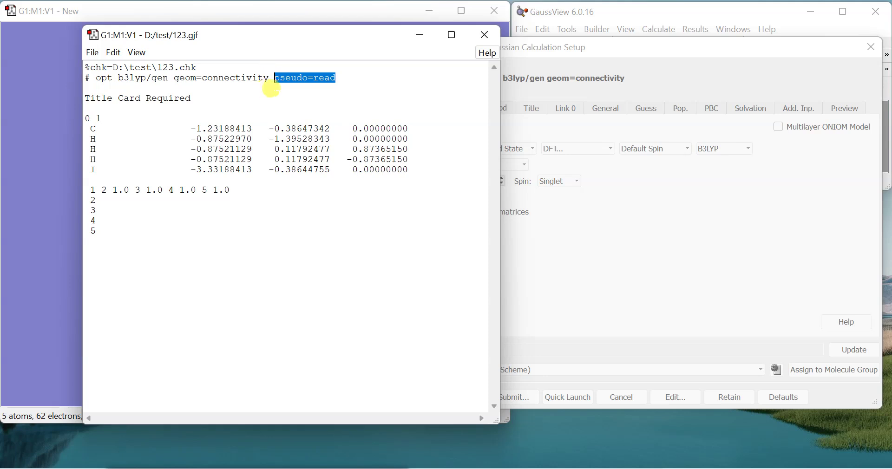
{"action": "left_click", "coordinate": [91, 236]}
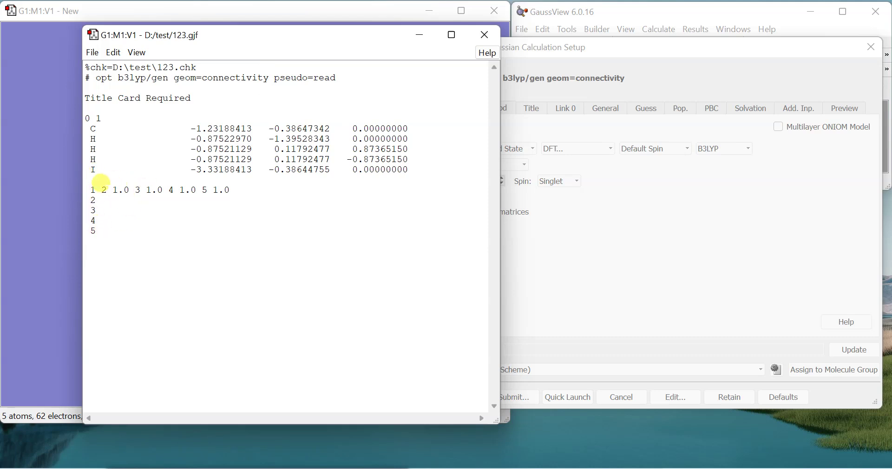
{"action": "left_click", "coordinate": [96, 250]}
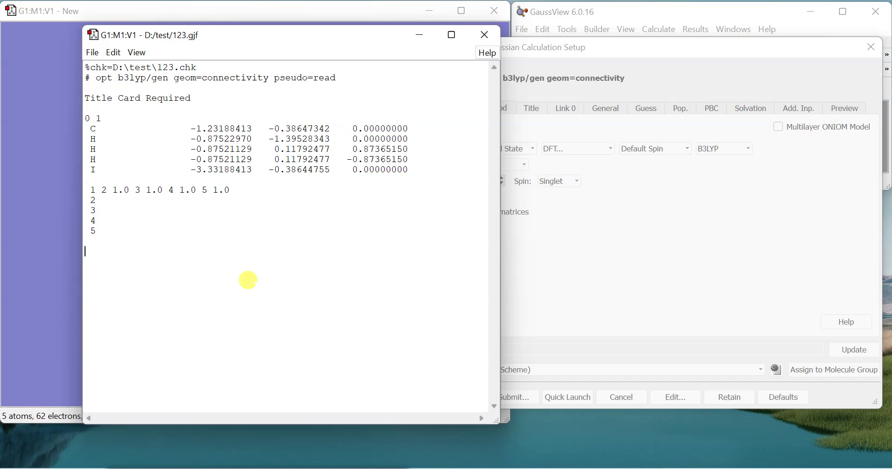
Step: Add the C H 0 basis entry with 6-31G(d,p) and a **** separator
{"action": "type", "text": "C"}
{"action": "type", "text": " H"}
{"action": "type", "text": " 0"}
{"action": "key", "text": "BackSpace"}
{"action": "type", "text": "0"}
{"action": "key", "text": "Return"}
{"action": "type", "text": "6-31"}
{"action": "type", "text": "G"}
{"action": "type", "text": "(d,p) "}
{"action": "type", "text": "***"}
{"action": "type", "text": "*"}
{"action": "key", "text": "Return"}
Step: Add I 0 LanL2DZ basis, ****, then the I 0 LanL2DZ pseudopotential block
{"action": "type", "text": "I 0"}
{"action": "key", "text": "Return"}
{"action": "type", "text": "LanL2D"}
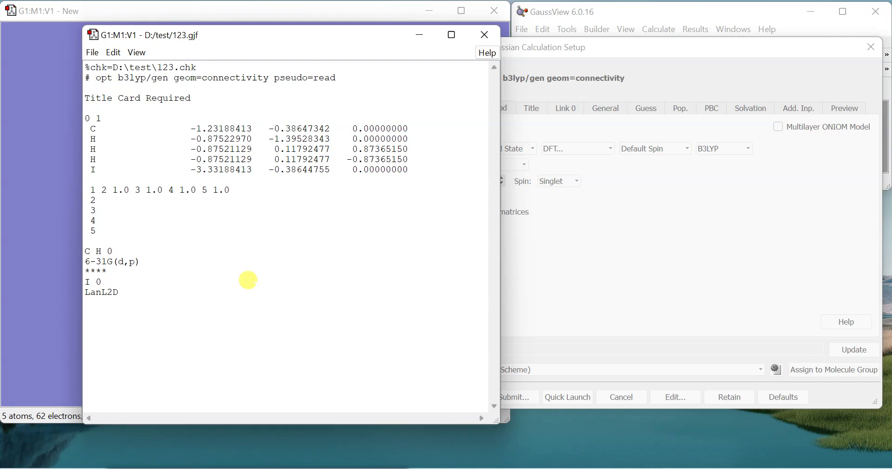
{"action": "type", "text": "Z"}
{"action": "key", "text": "Return"}
{"action": "type", "text": "****  I 0"}
{"action": "type", "text": "LanL2DZ"}
{"action": "key", "text": "Return"}
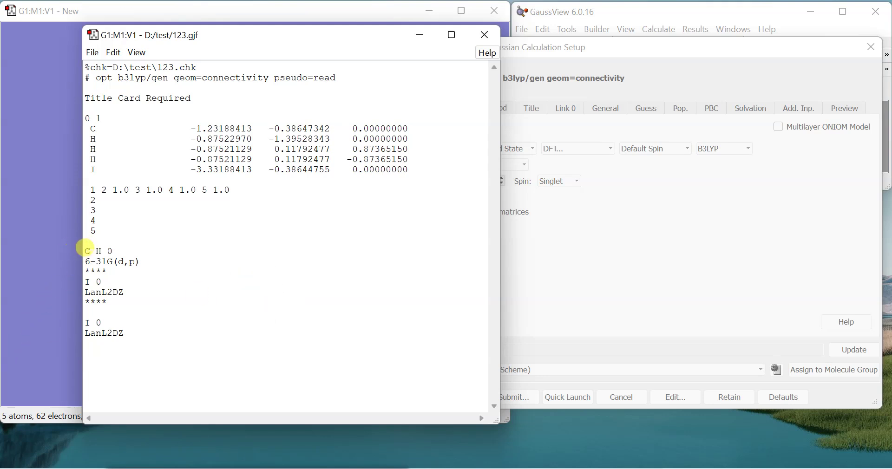
{"action": "left_click_drag", "start_coordinate": [84, 252], "coordinate": [101, 251]}
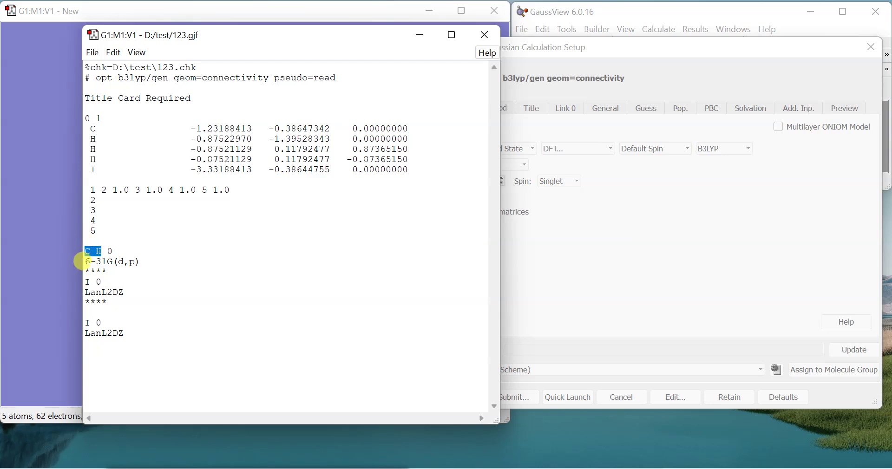
{"action": "double_click", "coordinate": [86, 279]}
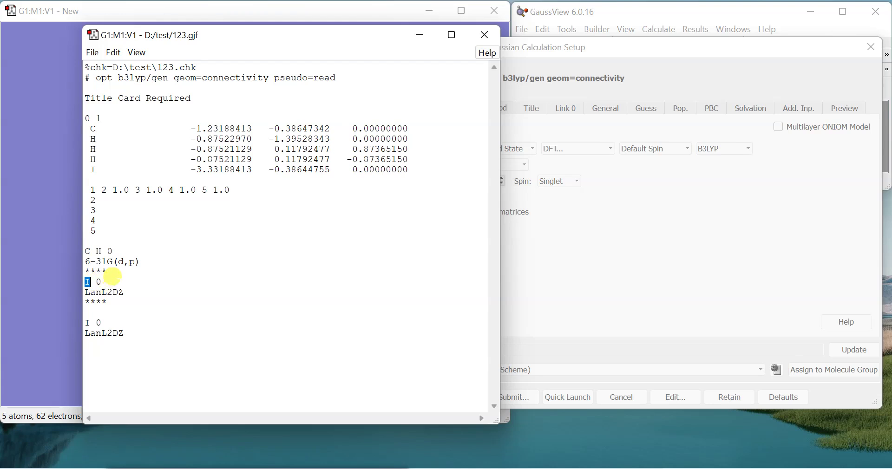
{"action": "left_click", "coordinate": [114, 278]}
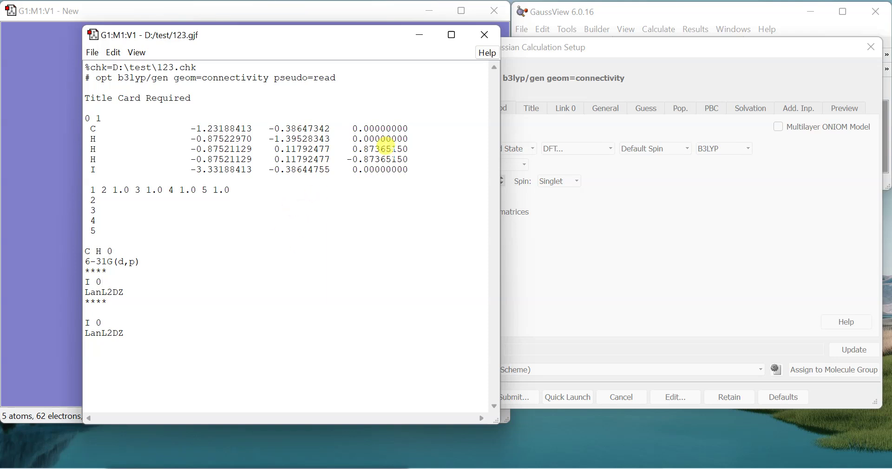
{"action": "key", "text": "ctrl+s"}
Step: Save 123.gjf, close the editor, and submit the job to Gaussian
{"action": "left_click", "coordinate": [414, 255]}
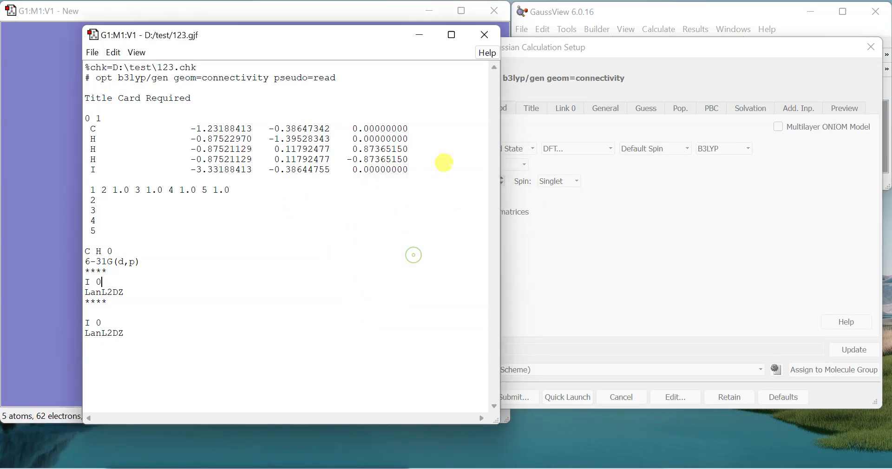
{"action": "left_click", "coordinate": [483, 36]}
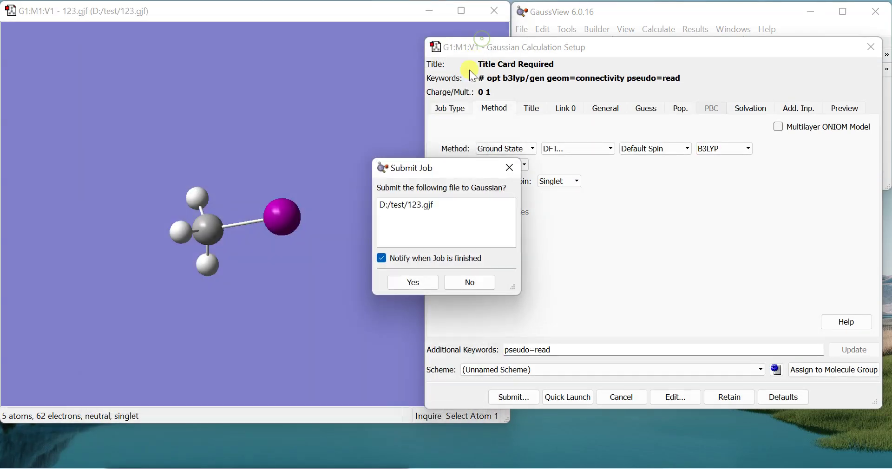
{"action": "left_click", "coordinate": [411, 280]}
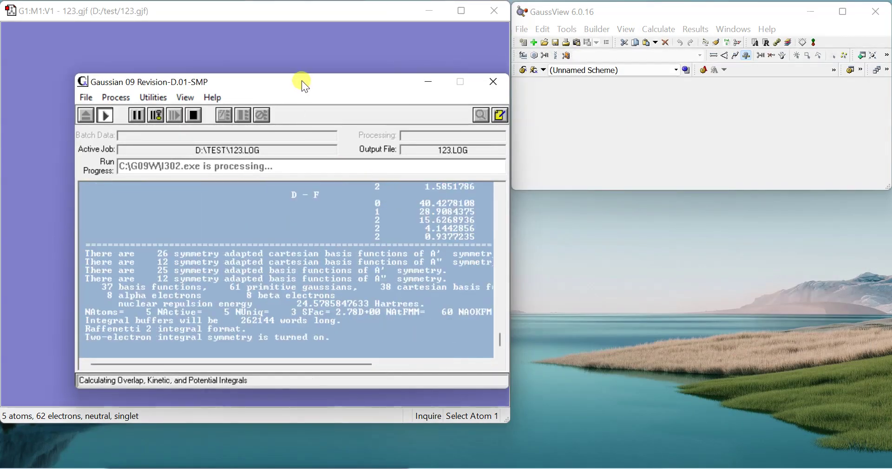
{"action": "left_click_drag", "start_coordinate": [302, 80], "coordinate": [670, 150]}
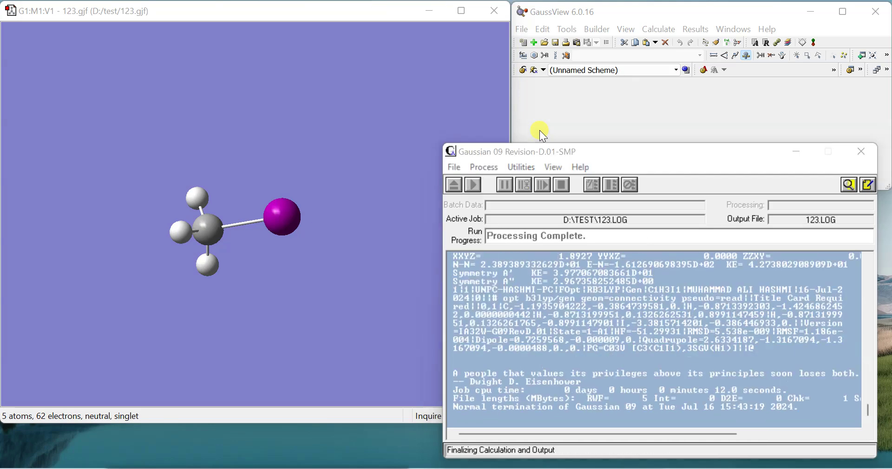
Step: Close the original molecule window and the finished Gaussian 09 window
{"action": "left_click", "coordinate": [494, 10]}
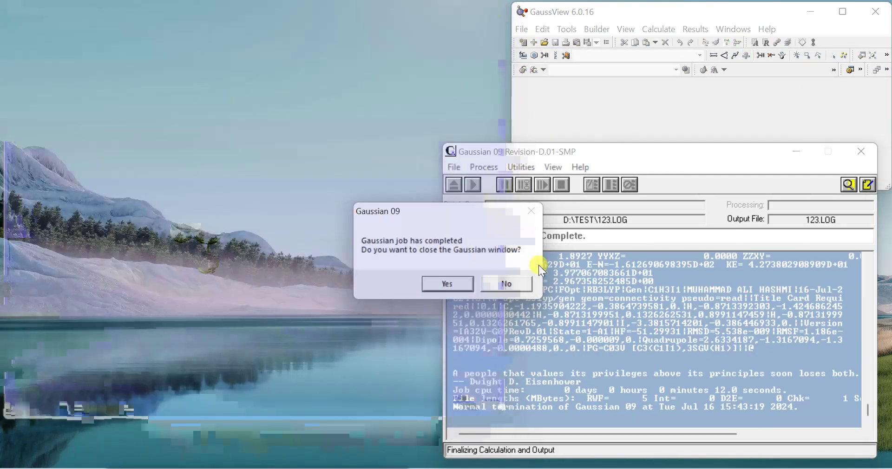
{"action": "left_click", "coordinate": [448, 281]}
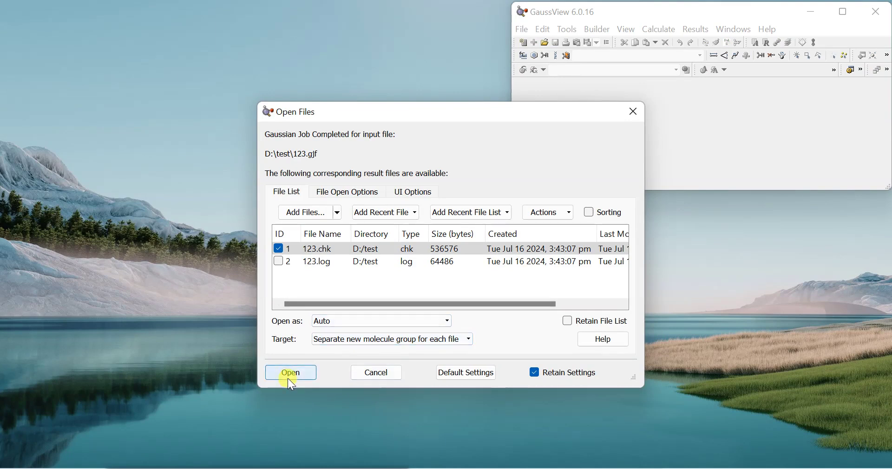
Step: Open 123.chk and rotate the optimized iodomethane structure to inspect it
{"action": "left_click", "coordinate": [290, 372]}
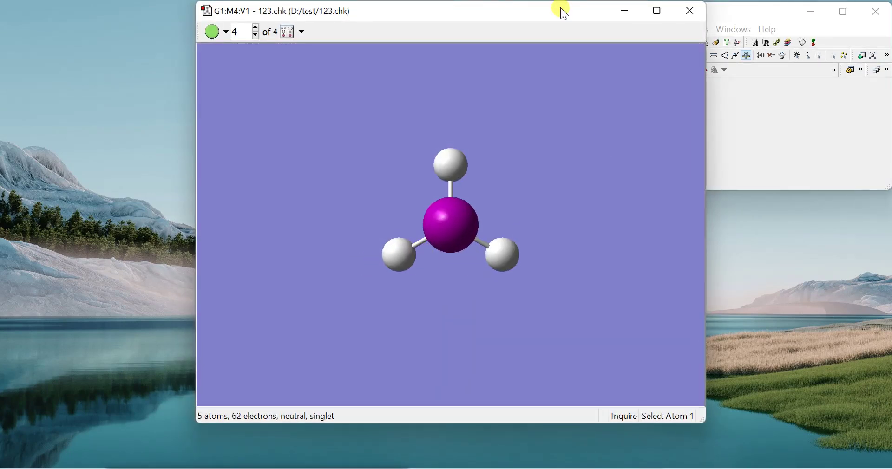
{"action": "left_click_drag", "start_coordinate": [560, 10], "coordinate": [366, 9]}
{"action": "mouse_move", "coordinate": [347, 139]}
{"action": "left_mouse_down"}
{"action": "mouse_move", "coordinate": [337, 193]}
{"action": "mouse_move", "coordinate": [312, 187]}
{"action": "mouse_move", "coordinate": [339, 144]}
{"action": "left_mouse_up"}
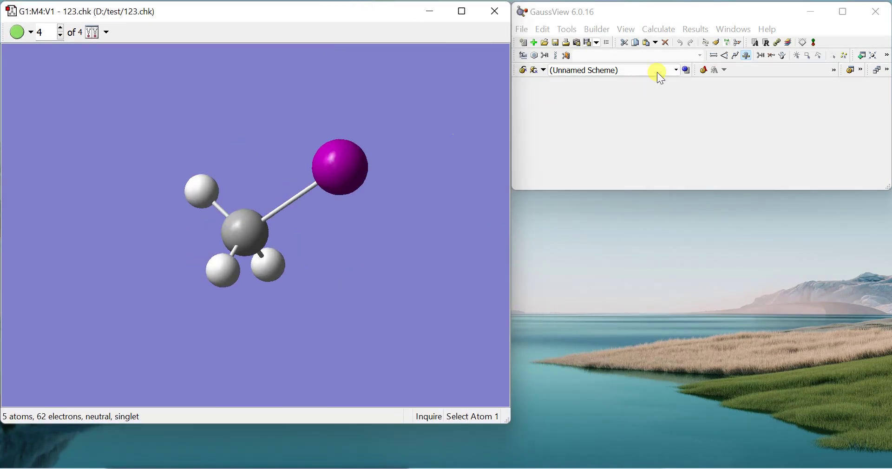
{"action": "left_click", "coordinate": [693, 32]}
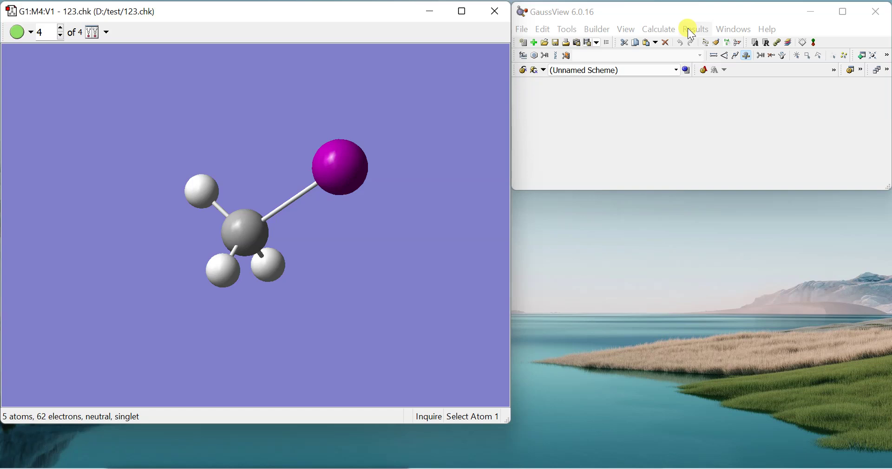